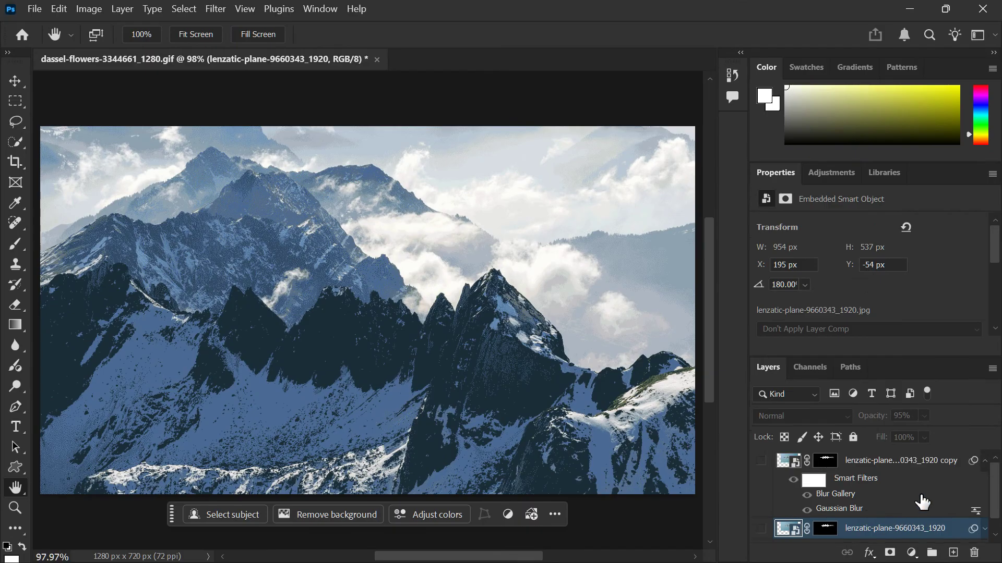
Collapse the copy layer's smart filters, deselect all layers, and make the lenzatic-plane-9660343_1920 layer visible
left_click(986, 461)
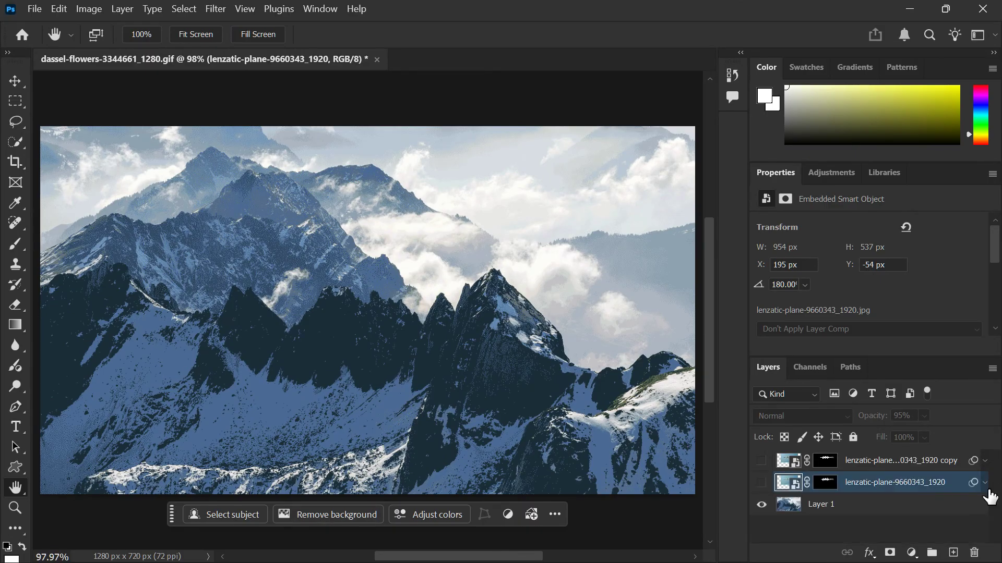
left_click(790, 525)
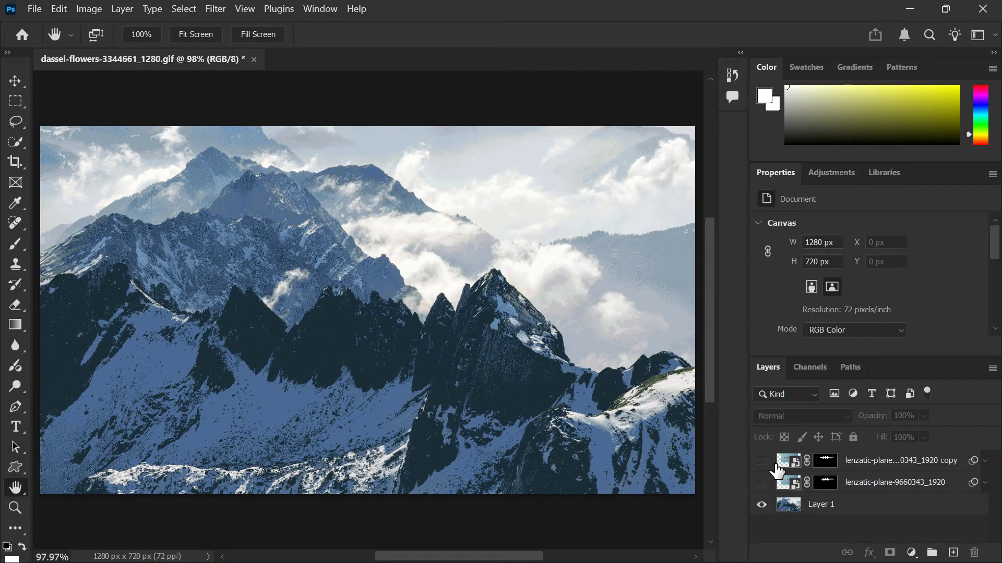
left_click(762, 483)
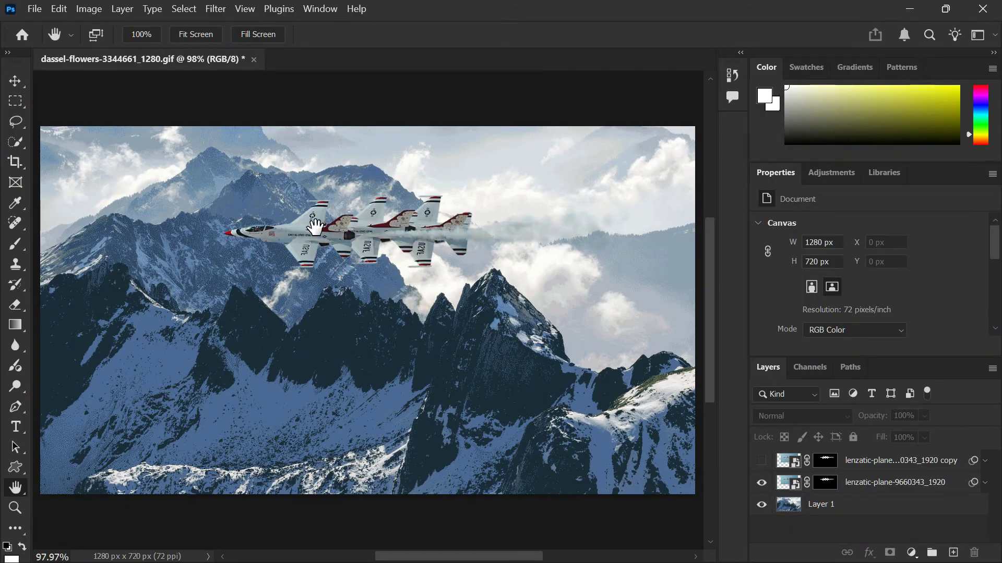
scroll(322, 229, "up", 2)
scroll(322, 228, "up", 2)
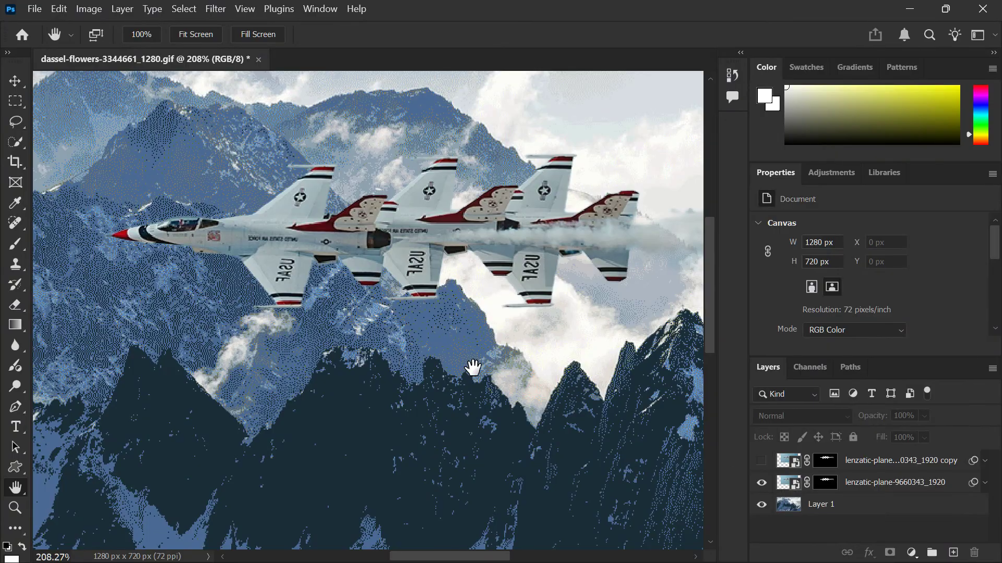
scroll(471, 368, "down", 2)
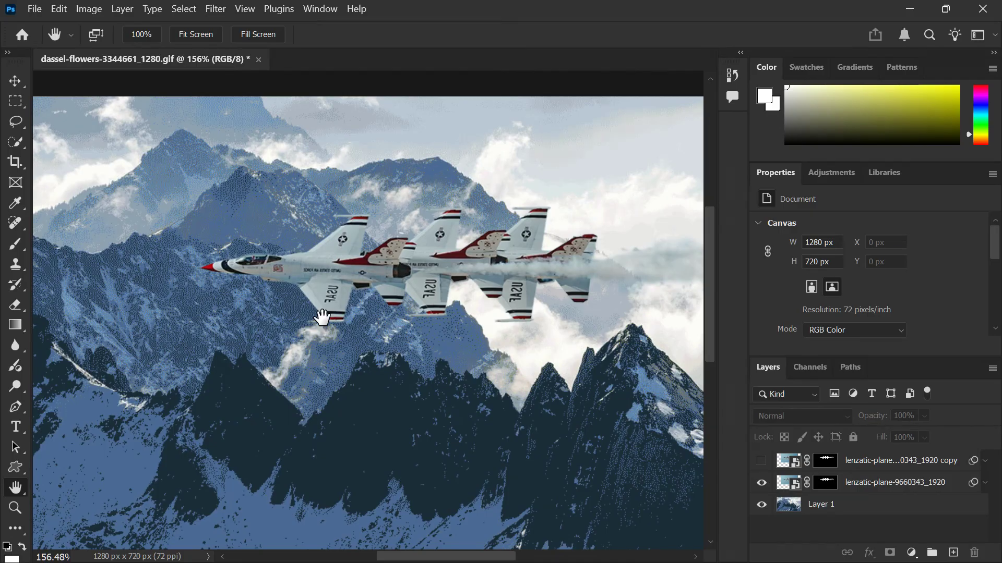
right_click(787, 486)
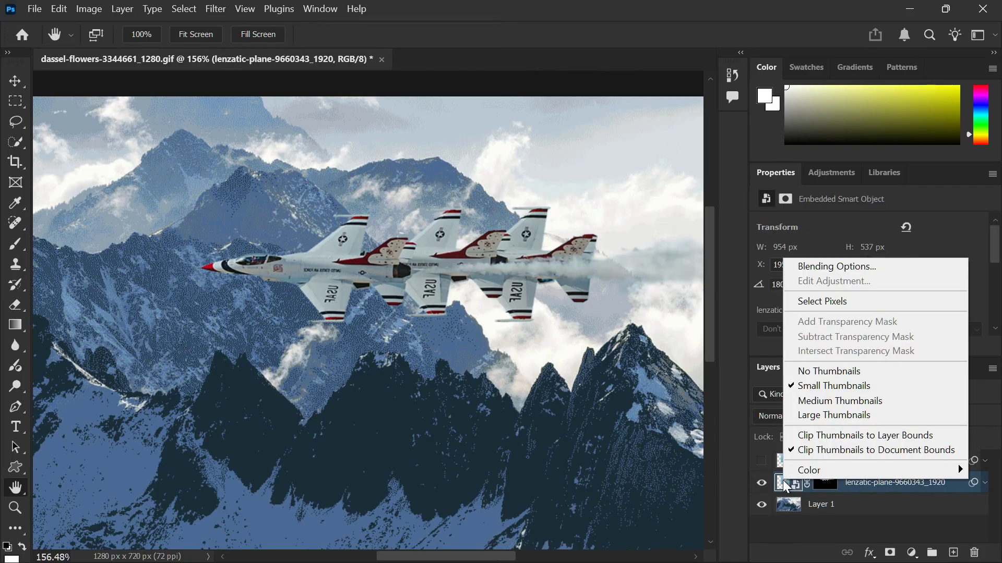
left_click(792, 534)
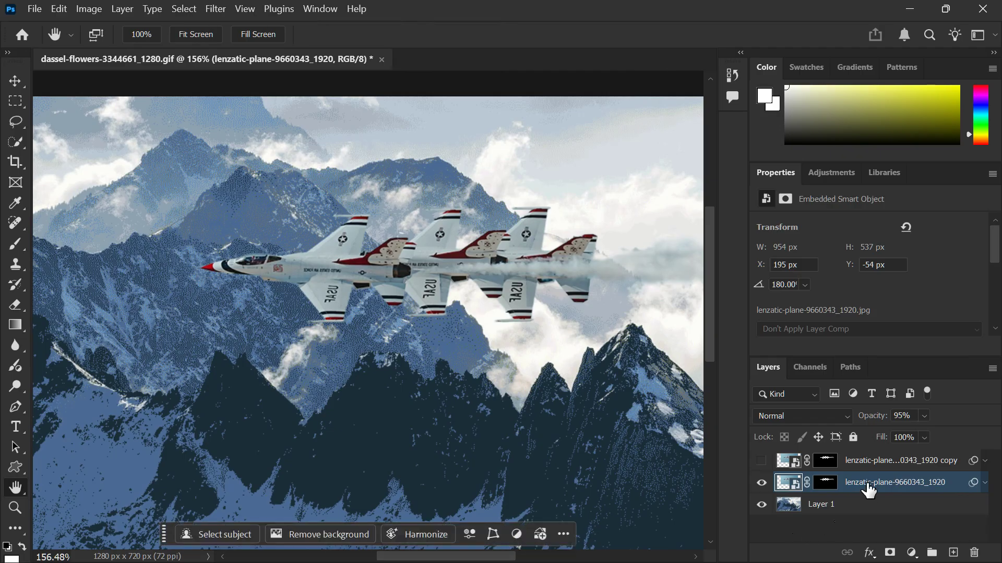
right_click(869, 488)
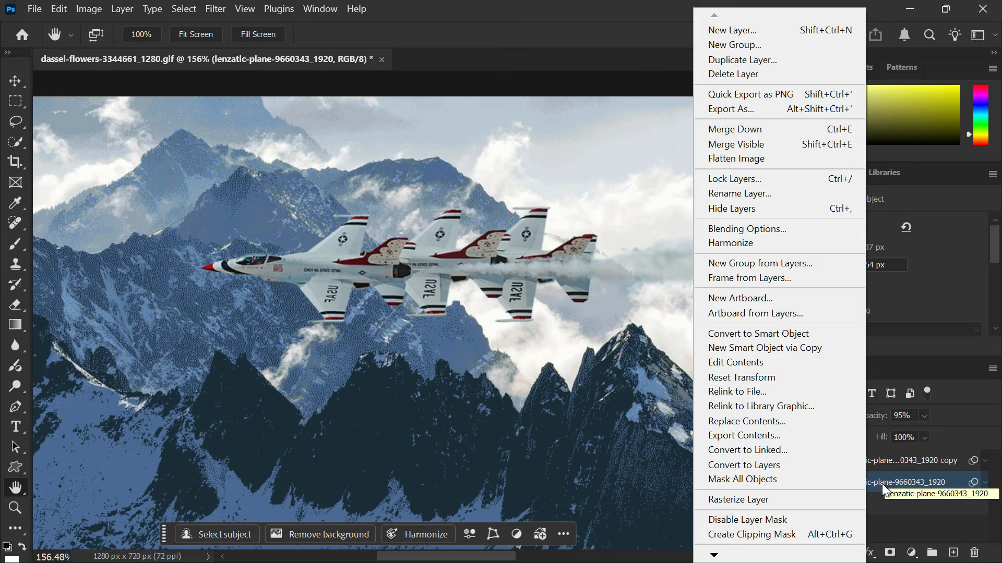
left_click(881, 542)
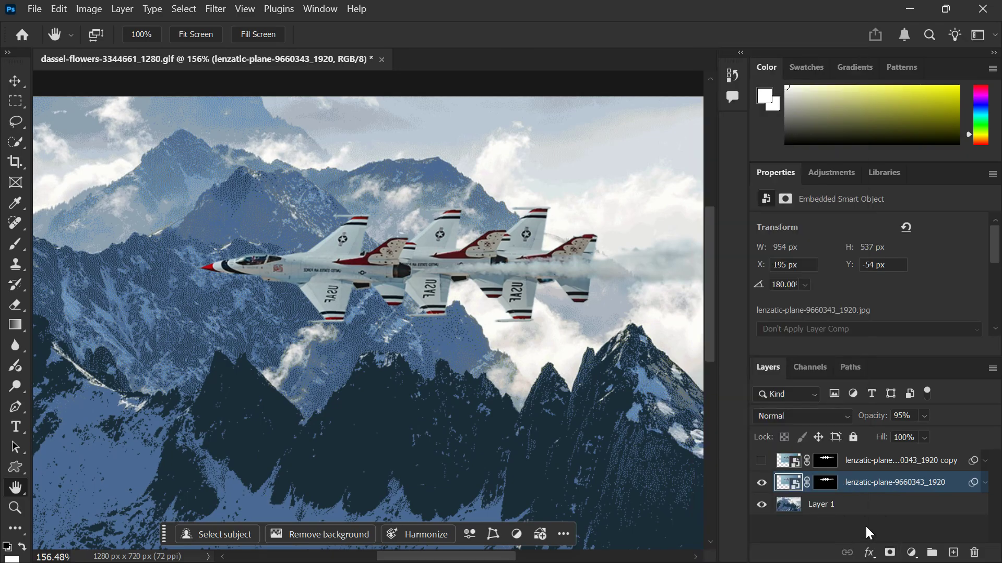
Disable the layer mask on the lenzatic-plane-9660343_1920 layer
left_click(829, 484)
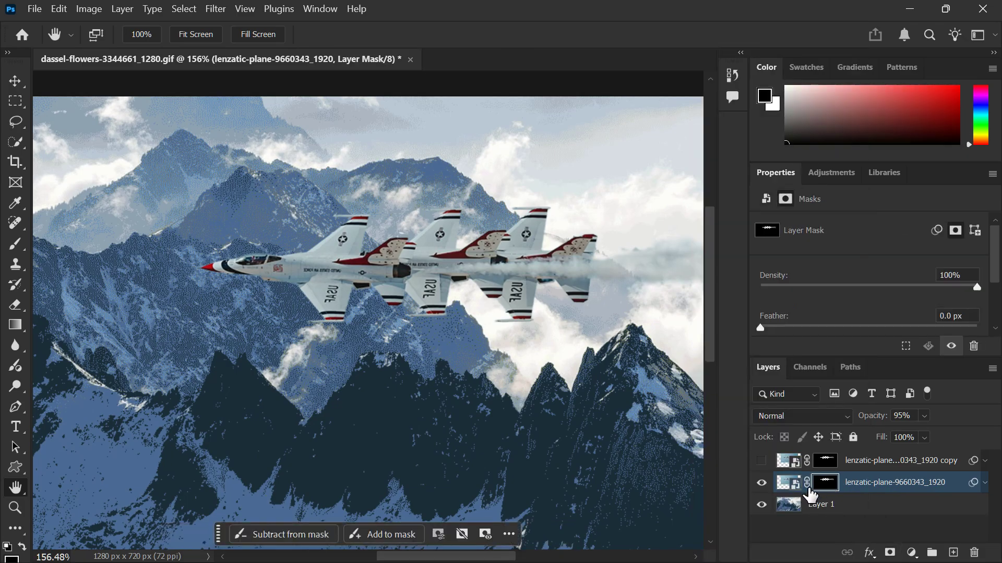
right_click(823, 492)
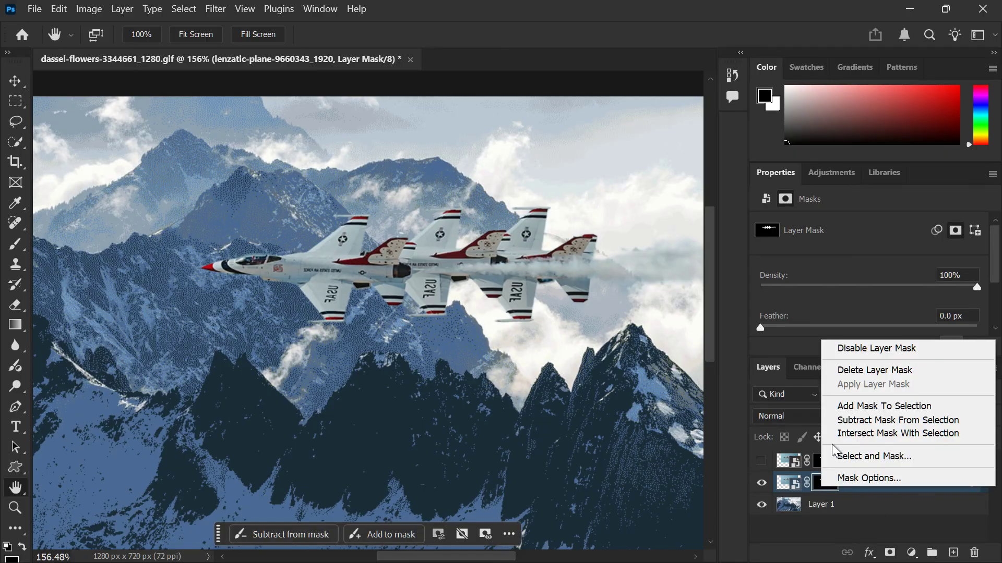
left_click(852, 346)
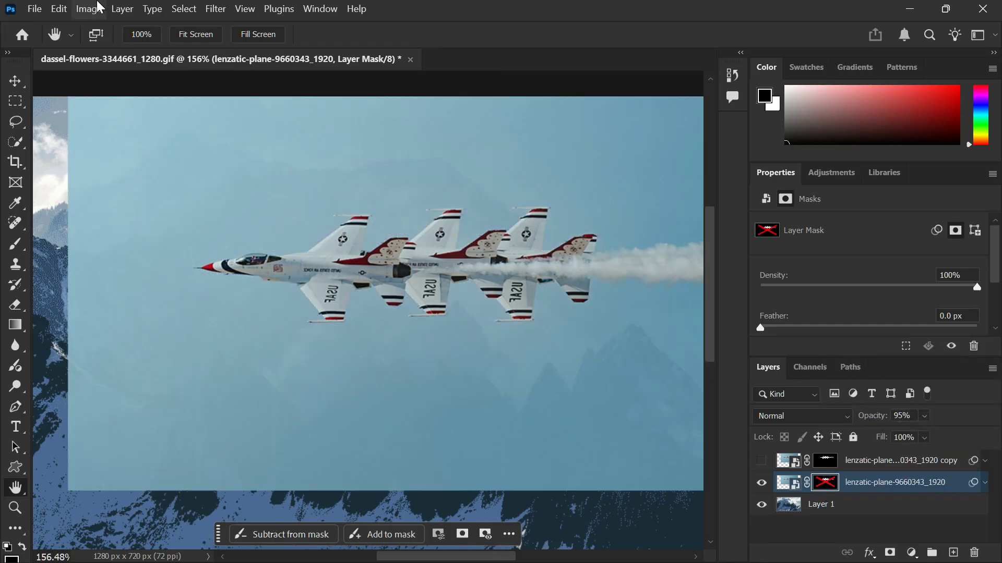
Select the jets automatically with the Subject command, and open Select and Mask for that selection
left_click(15, 145)
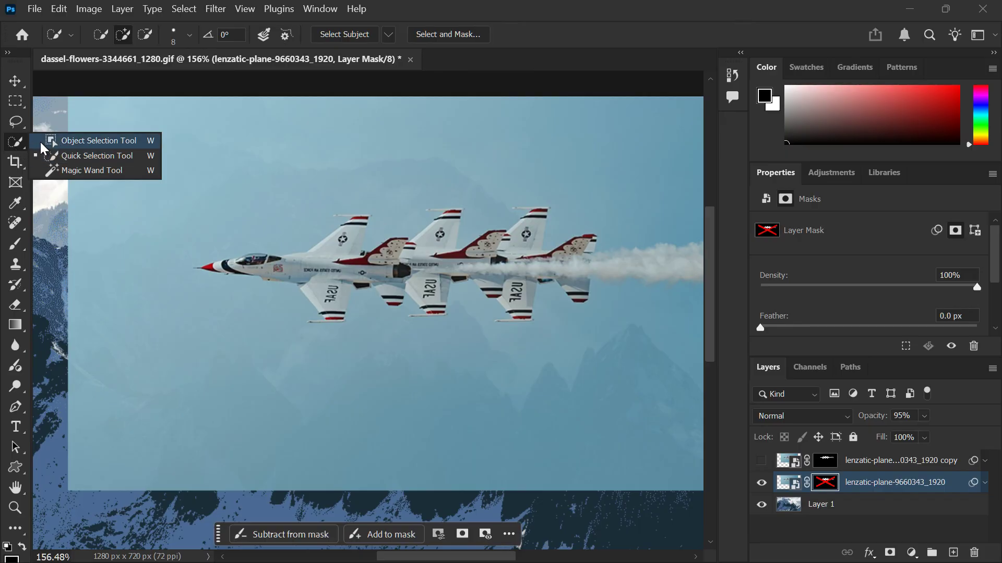
left_click(15, 144)
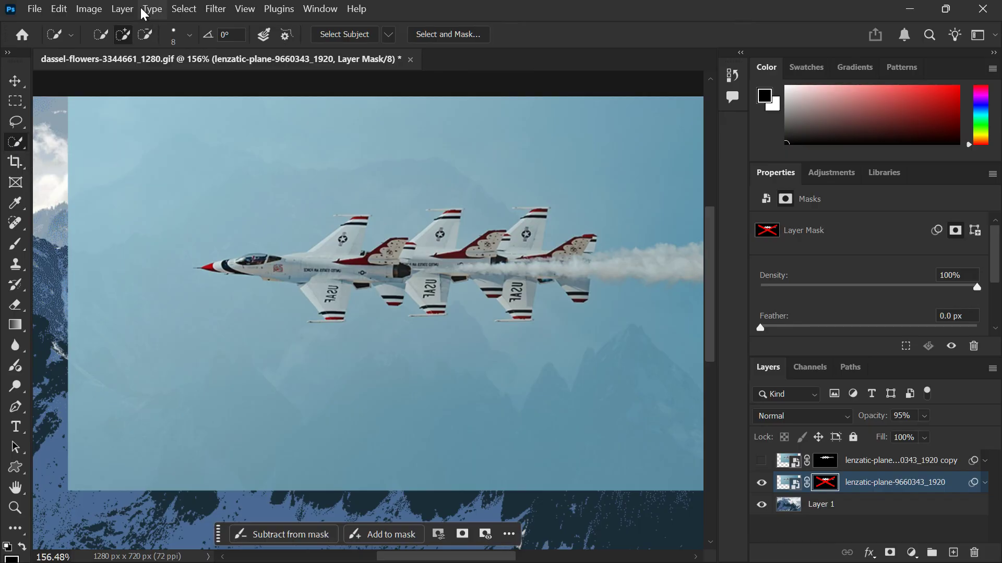
left_click(184, 9)
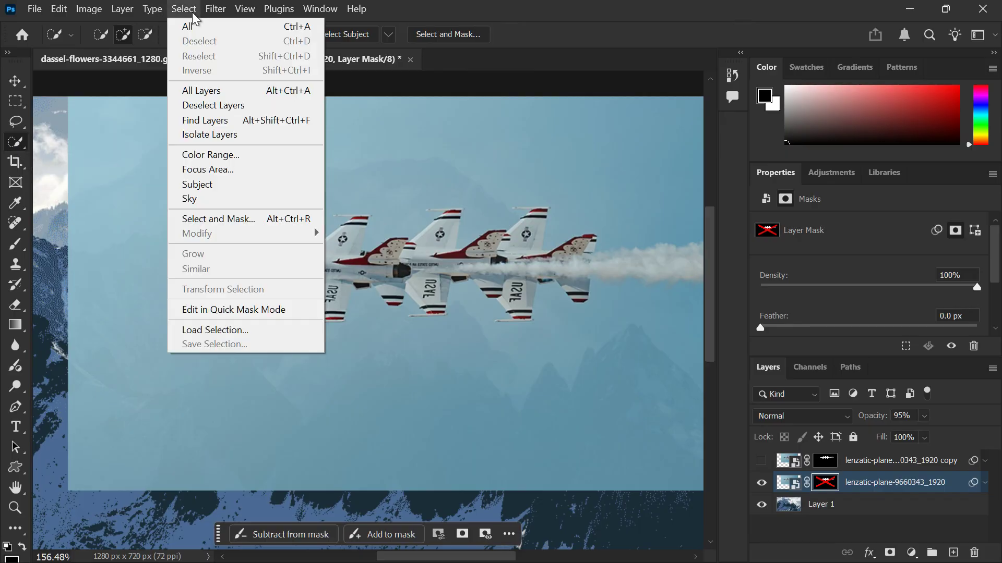
left_click(198, 184)
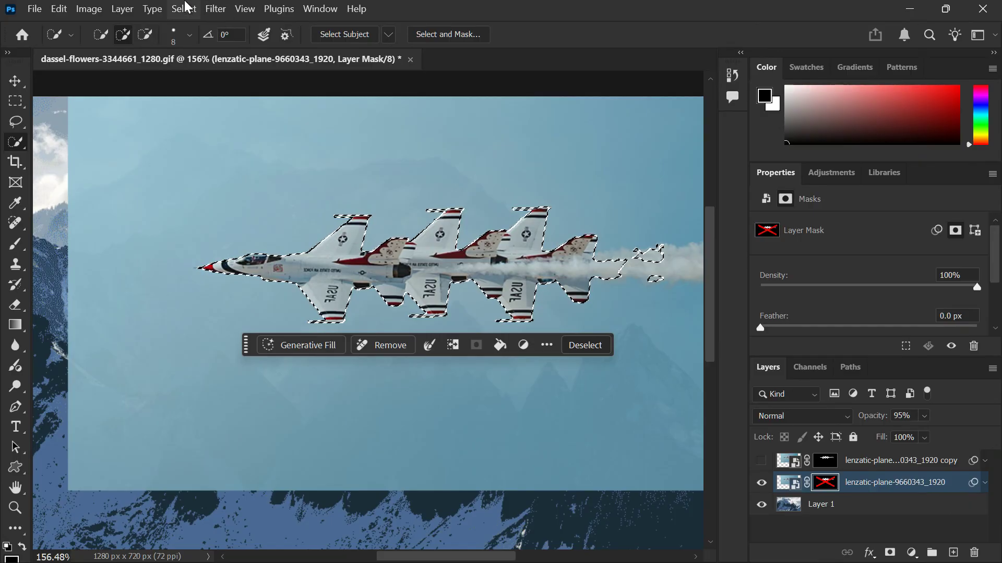
left_click(184, 9)
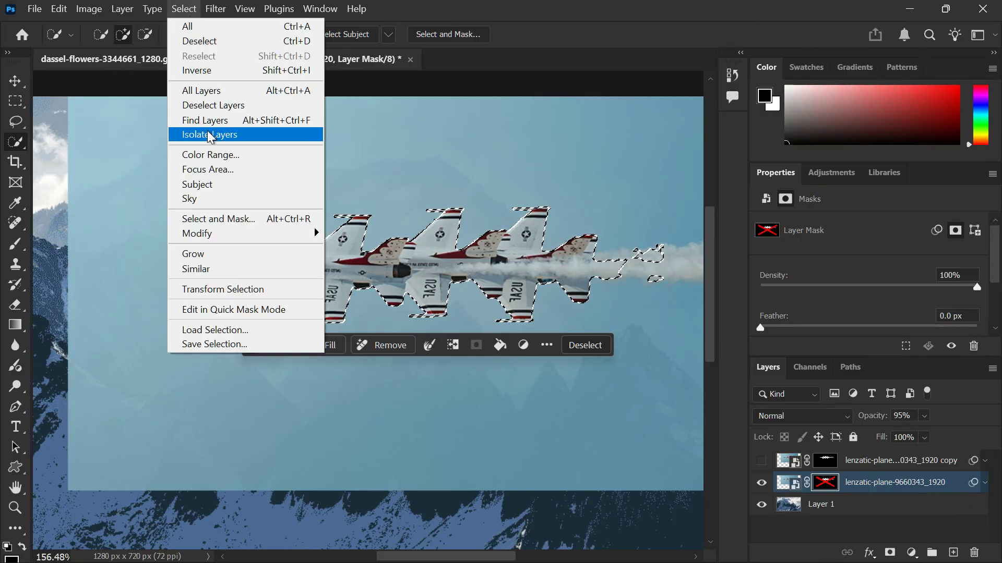
left_click(262, 218)
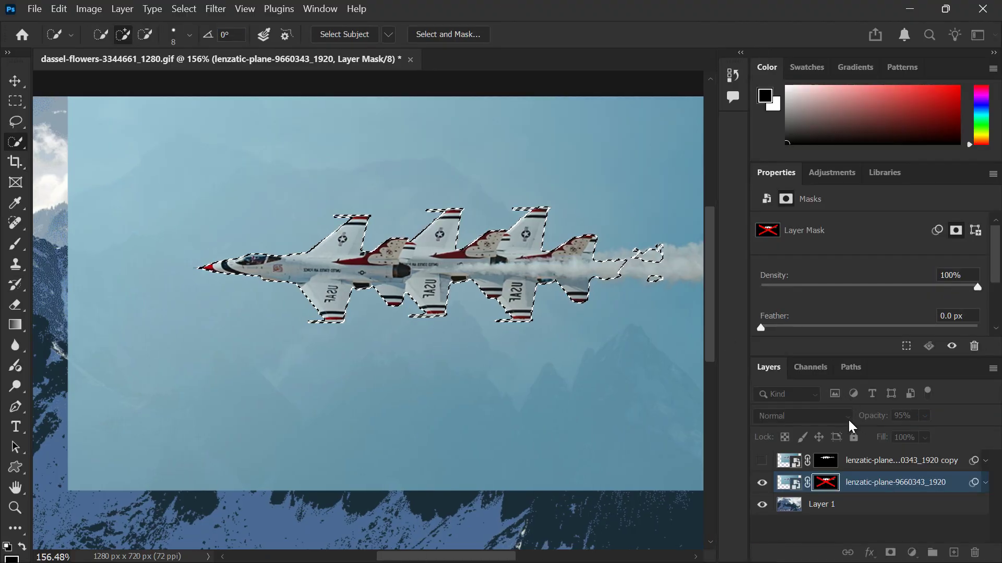
Re-enable the layer mask on the lenzatic-plane-9660343_1920 layer and deselect the subject selection
right_click(824, 483)
left_click(841, 533)
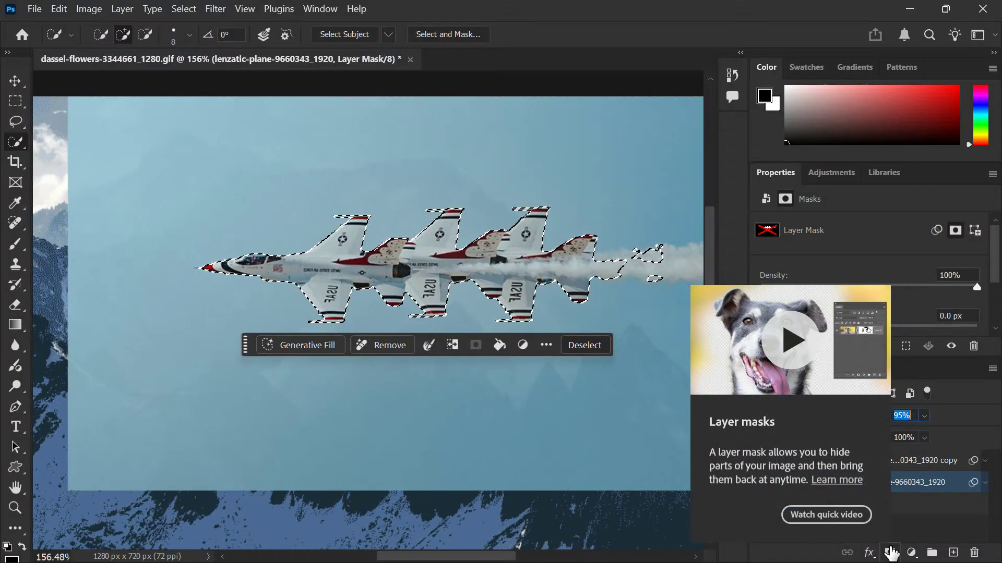
right_click(828, 484)
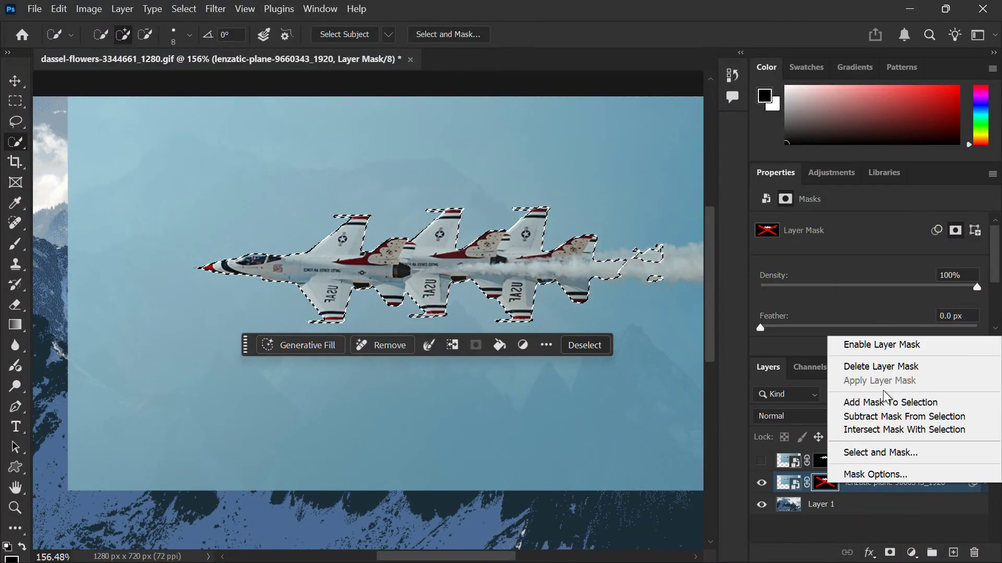
left_click(887, 343)
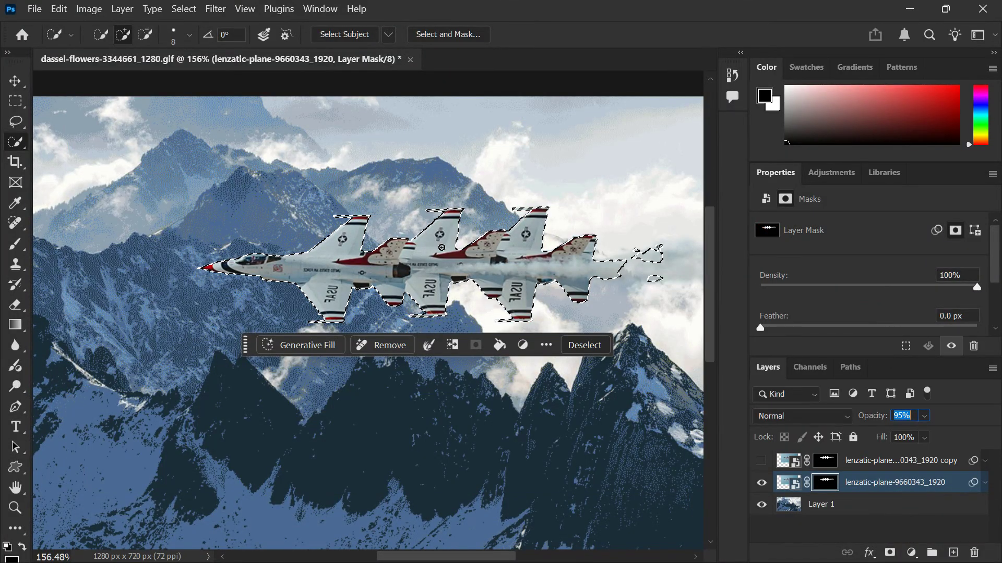
left_click(581, 346)
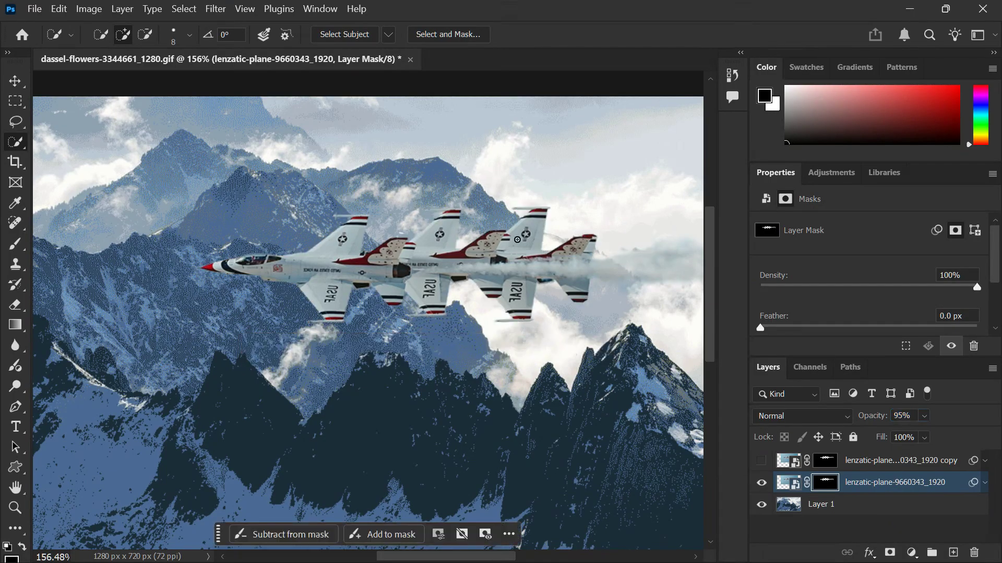
Expand the plane layer's smart filters and brush black at 17% opacity on its mask over the rearmost red tail fin
left_click(985, 484)
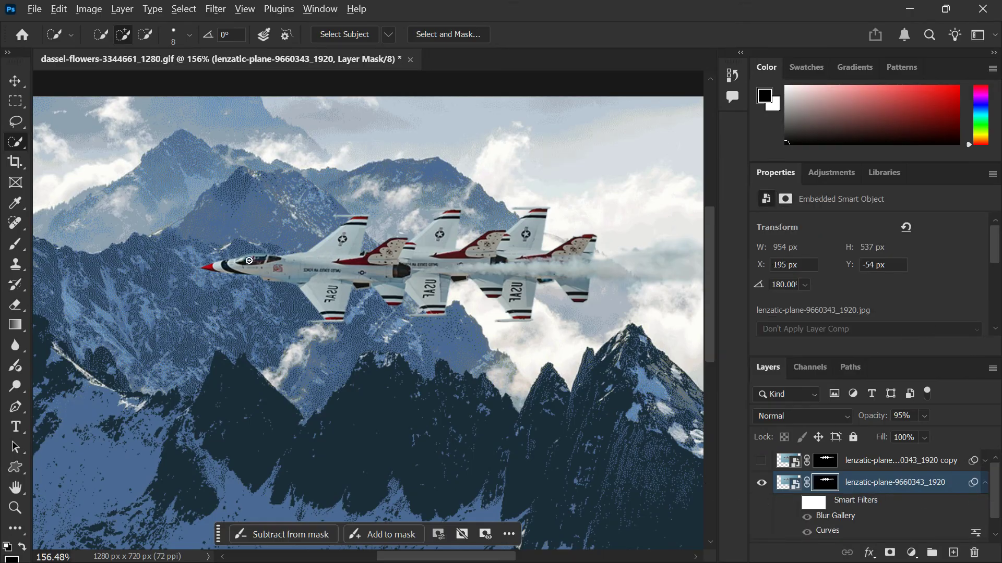
scroll(249, 260, "up", 5)
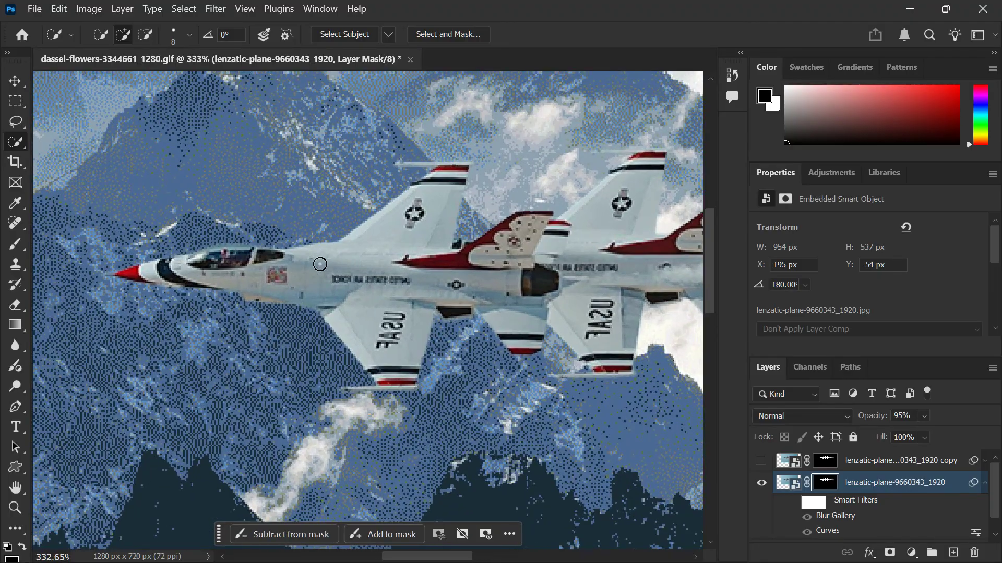
left_click(15, 81)
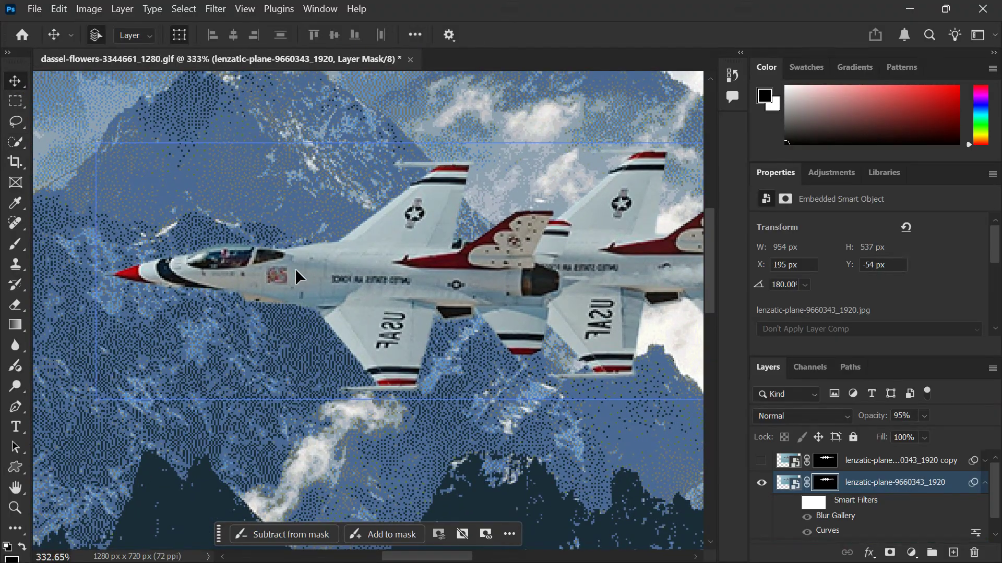
scroll(295, 268, "down", 1)
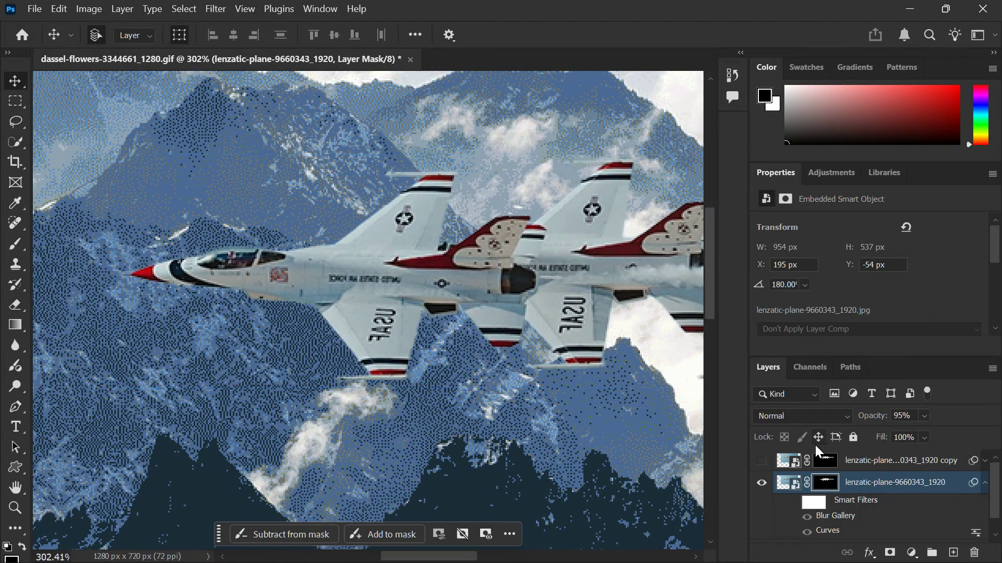
scroll(537, 328, "right", 6)
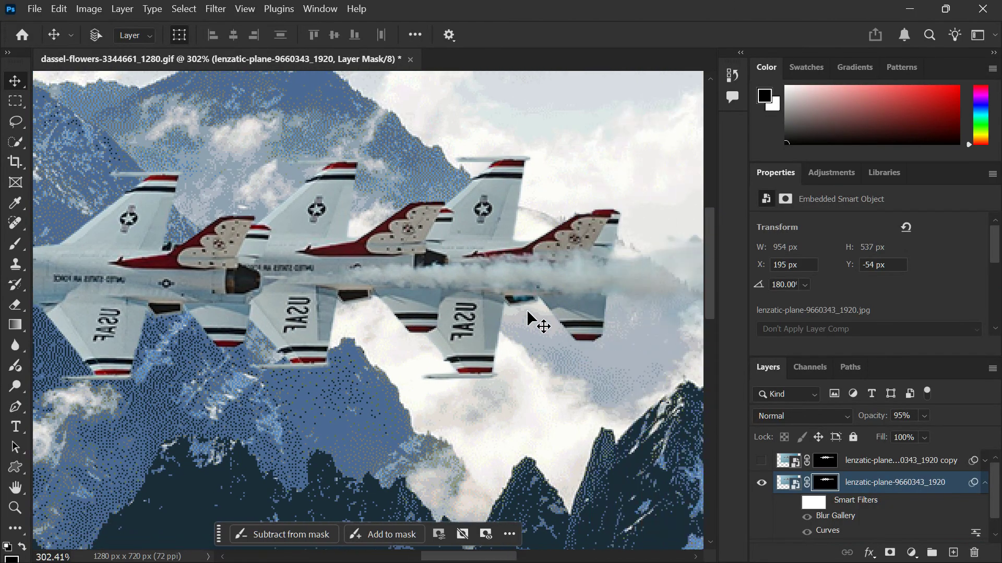
scroll(527, 309, "right", 2)
left_click(825, 482)
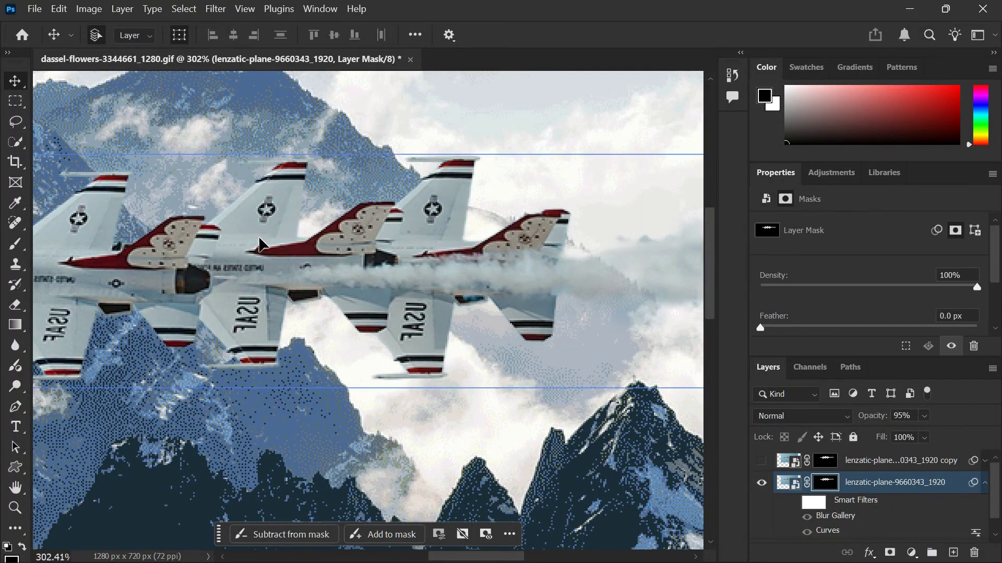
key("b")
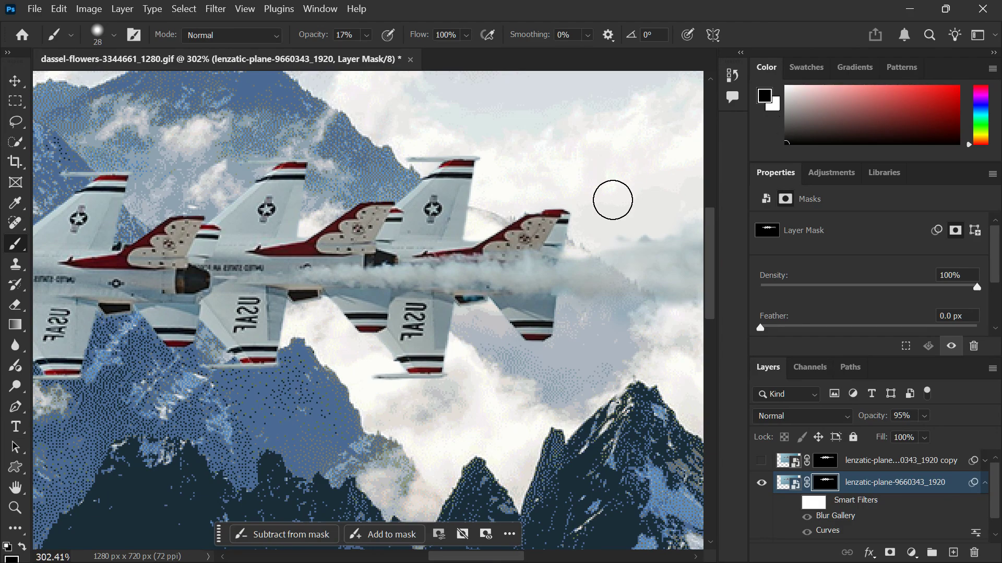
mouse_move(546, 220)
left_mouse_down()
mouse_move(569, 225)
mouse_move(551, 210)
mouse_move(546, 228)
mouse_move(556, 224)
left_mouse_up()
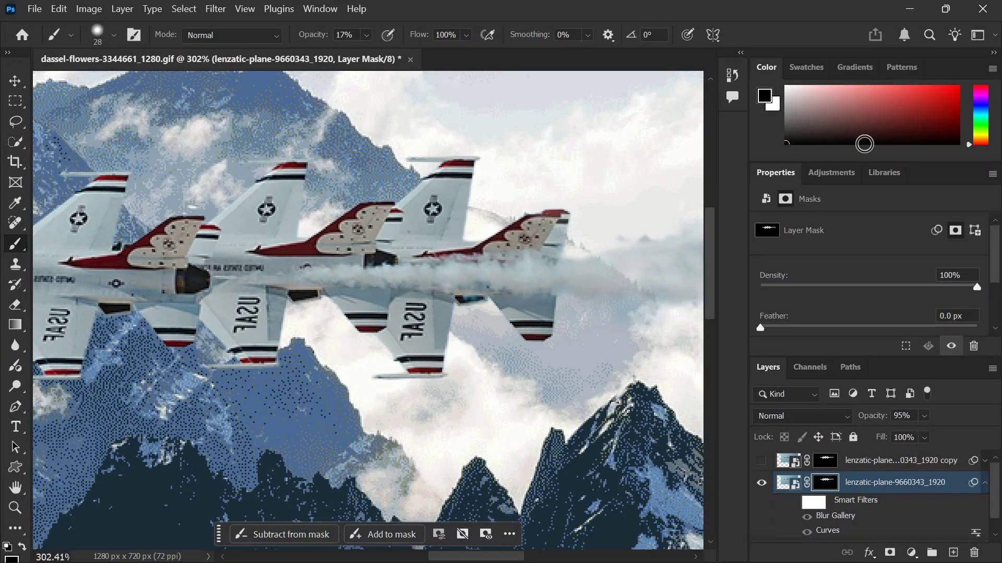
Set the foreground color to white, brush on the mask above the rearmost tail fin, and return to the Move tool
left_click(786, 87)
left_click_drag(580, 193, 529, 197)
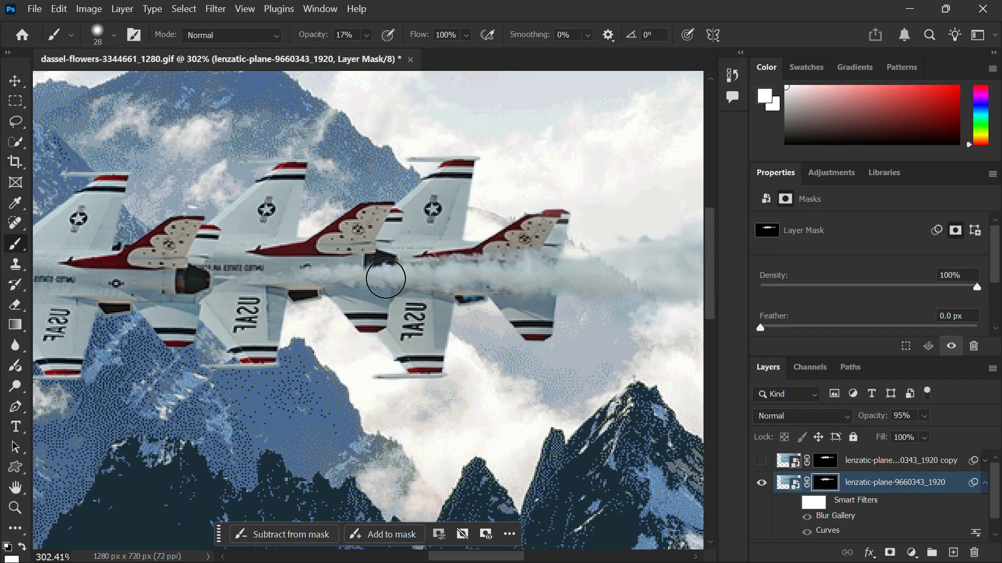
scroll(385, 279, "down", 3)
scroll(400, 293, "up", 1)
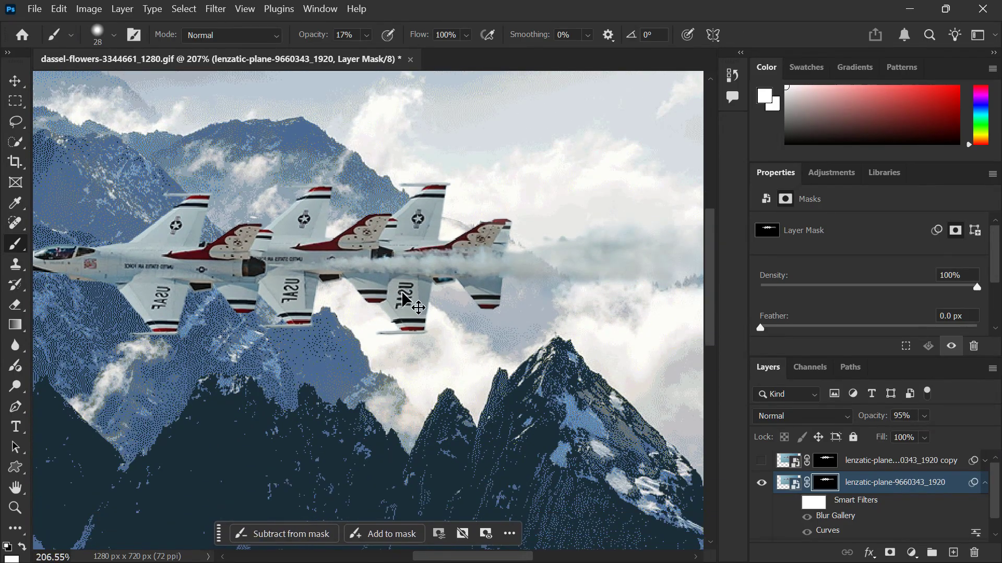
scroll(403, 293, "down", 2)
scroll(402, 293, "down", 1)
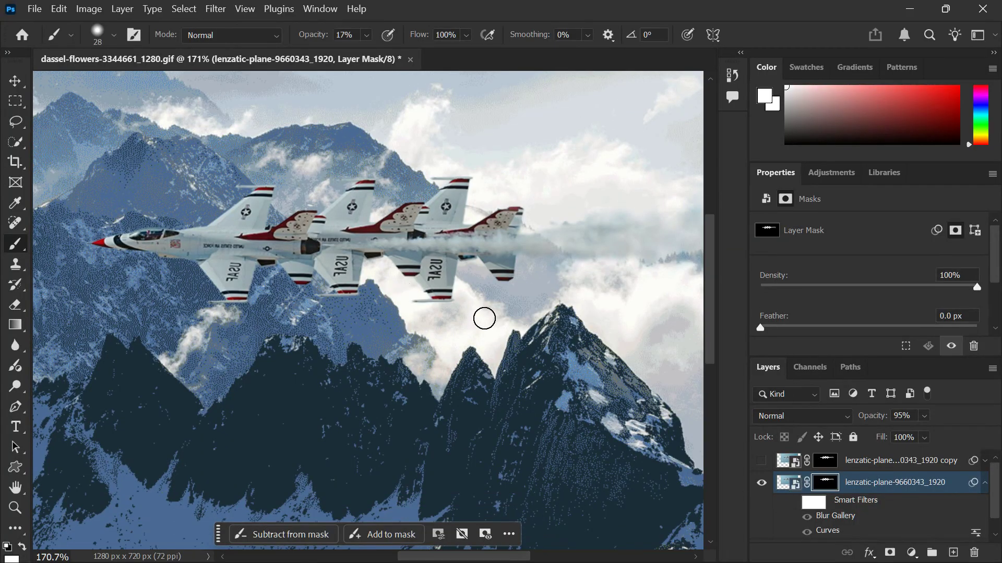
key("h")
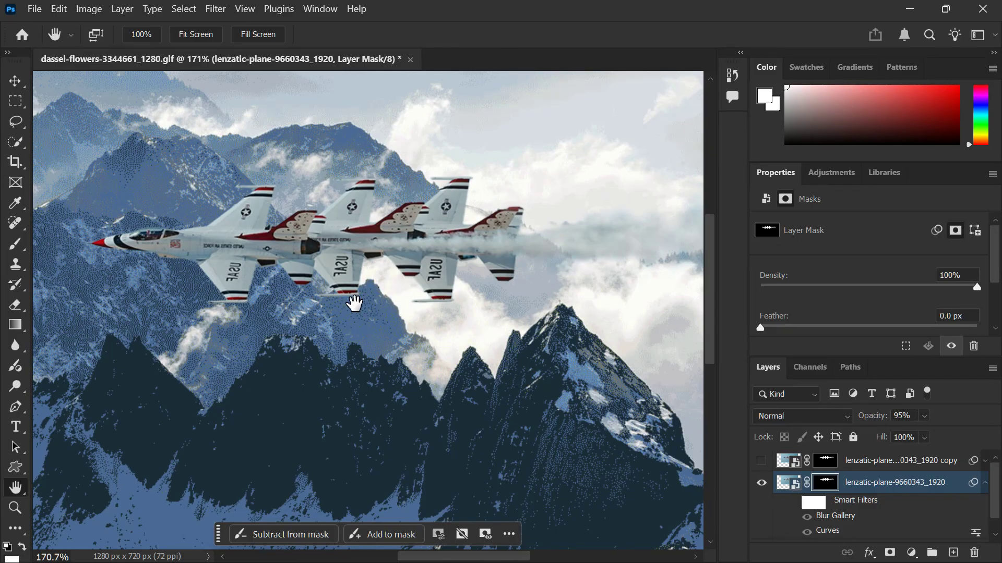
key("v")
scroll(294, 275, "down", 5)
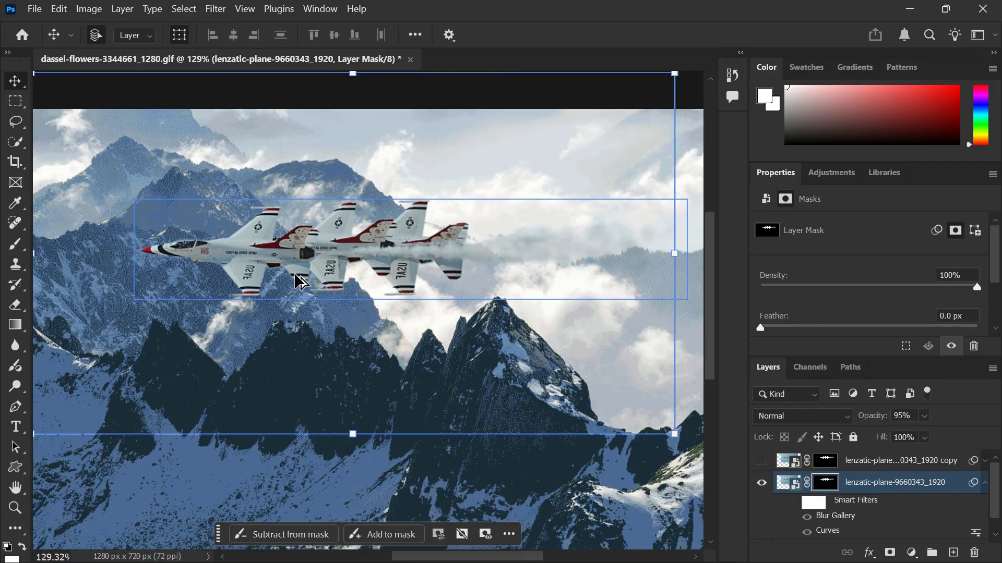
Move the masked jets on the lenzatic-plane-9660343_1920 layer down so their lower wings overlap the dark mountain peaks
left_click_drag(284, 259, 290, 312)
scroll(313, 286, "down", 2)
scroll(298, 296, "down", 2)
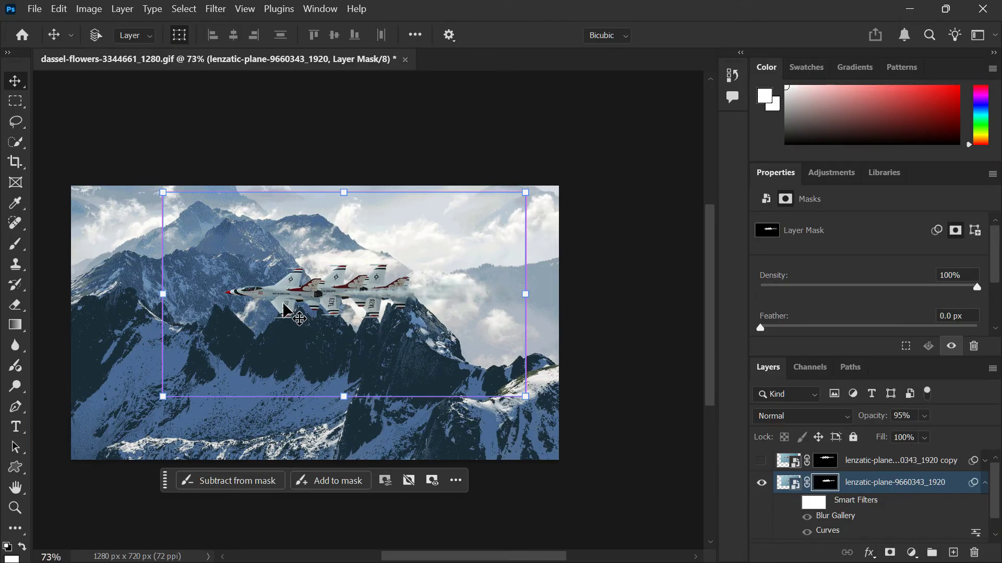
Try enlarging the jets proportionally to 124.59% with Free Transform, and undo the scaling
key("ctrl+t")
left_click_drag(163, 396, 74, 447)
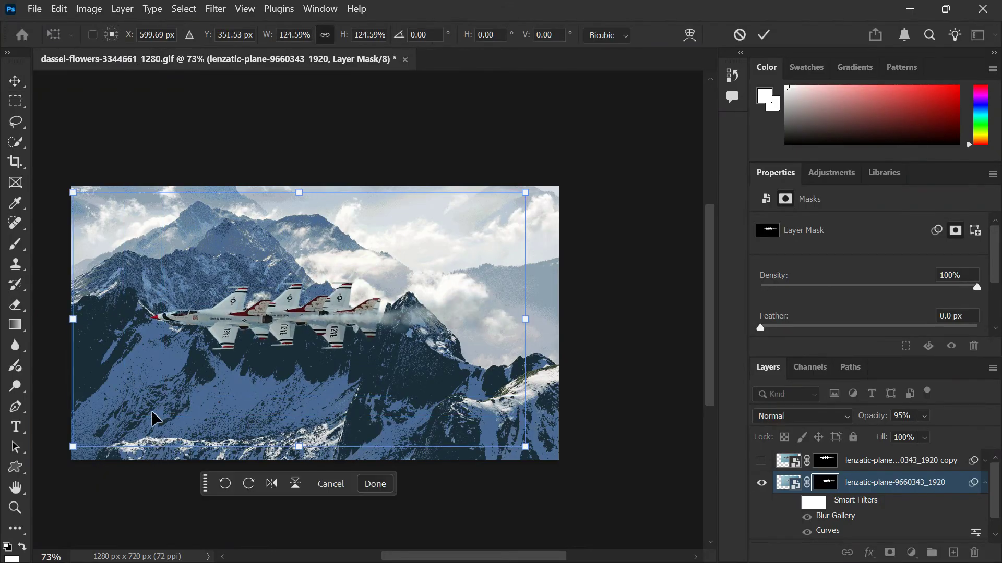
left_click_drag(247, 291, 283, 272)
key("ctrl+z")
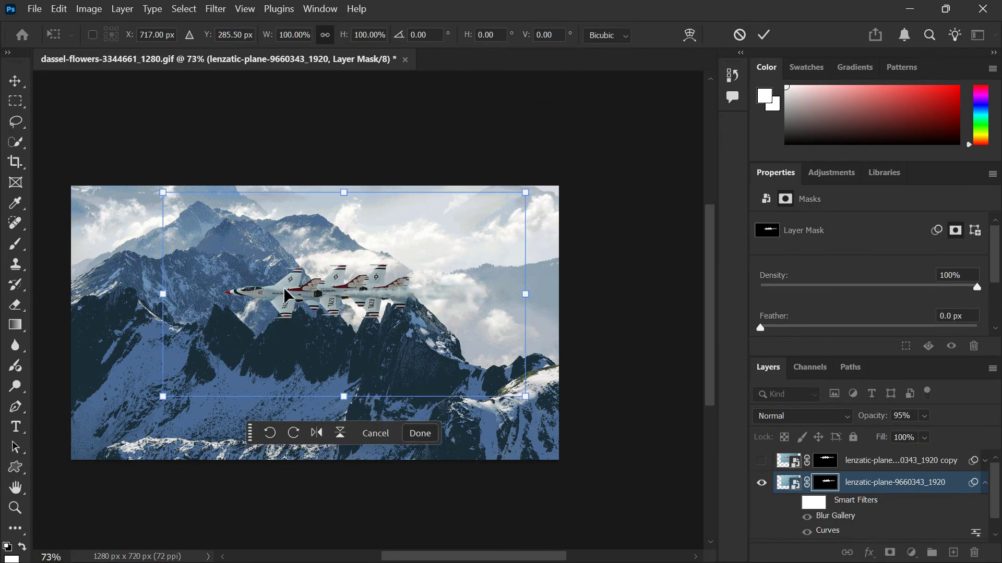
scroll(296, 323, "up", 3)
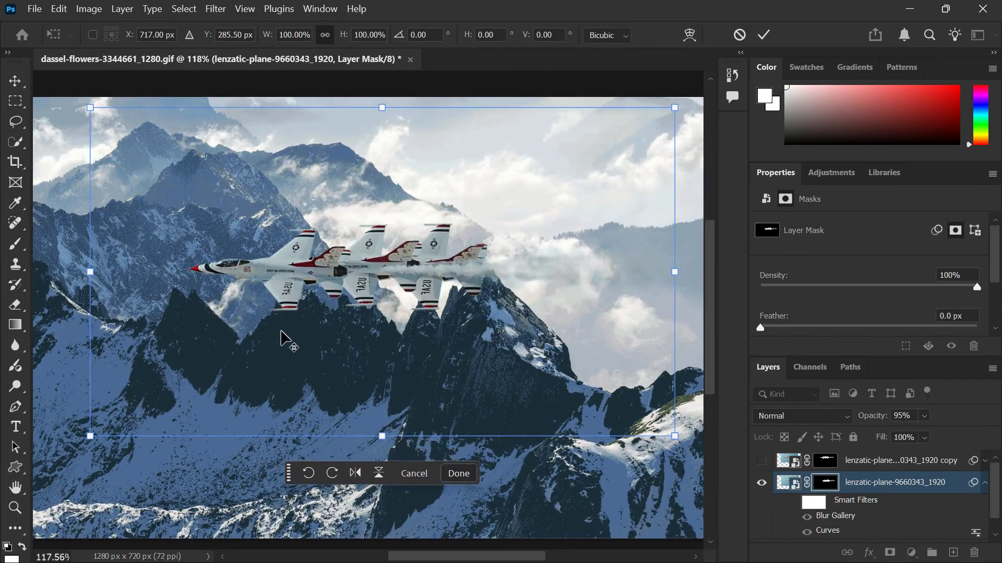
Turn on the Blur Gallery and Curves smart filters of the lenzatic-plane-9660343_1920 layer and inspect the jets up close
left_click(792, 503)
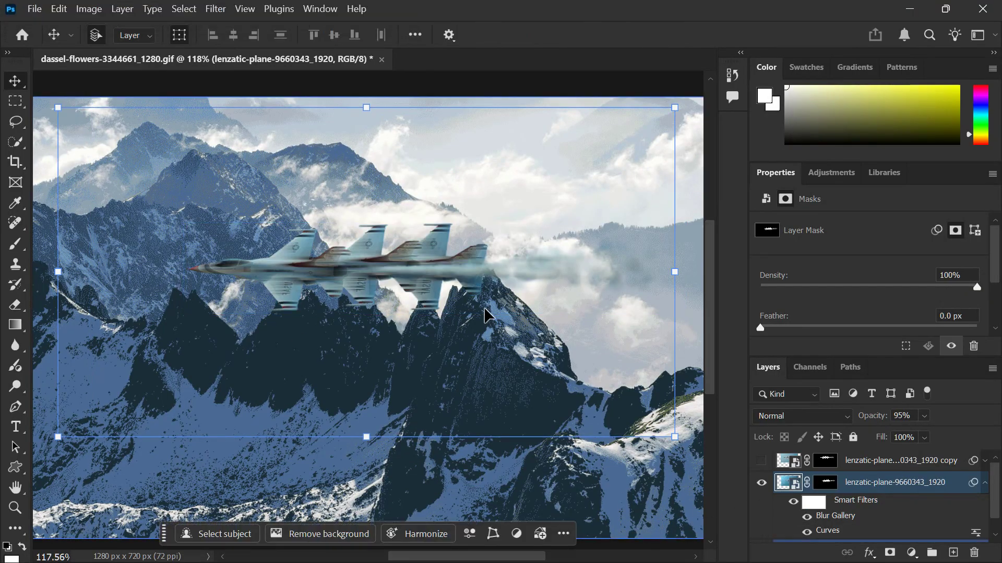
scroll(311, 293, "up", 4)
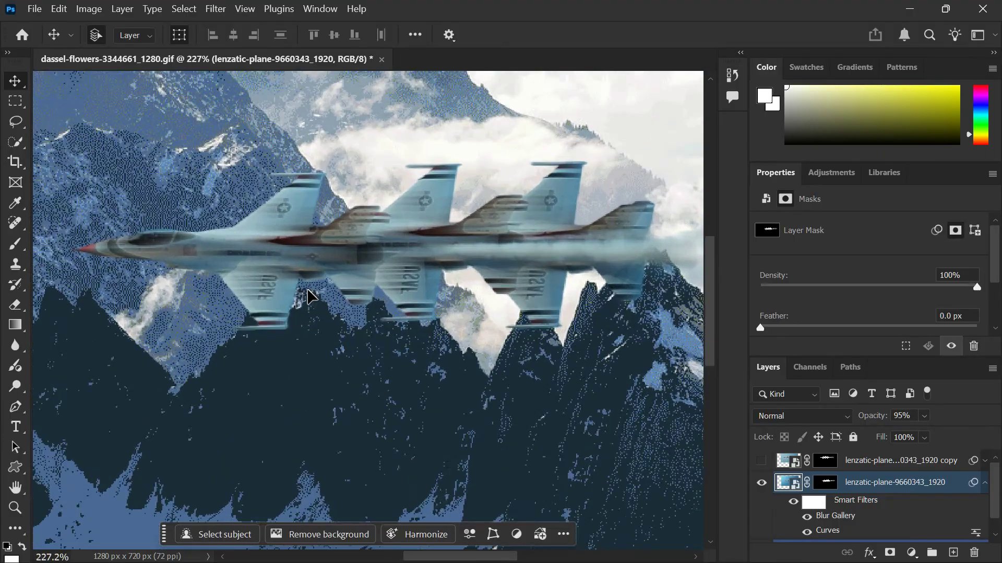
scroll(307, 290, "up", 2)
scroll(308, 316, "right", 1)
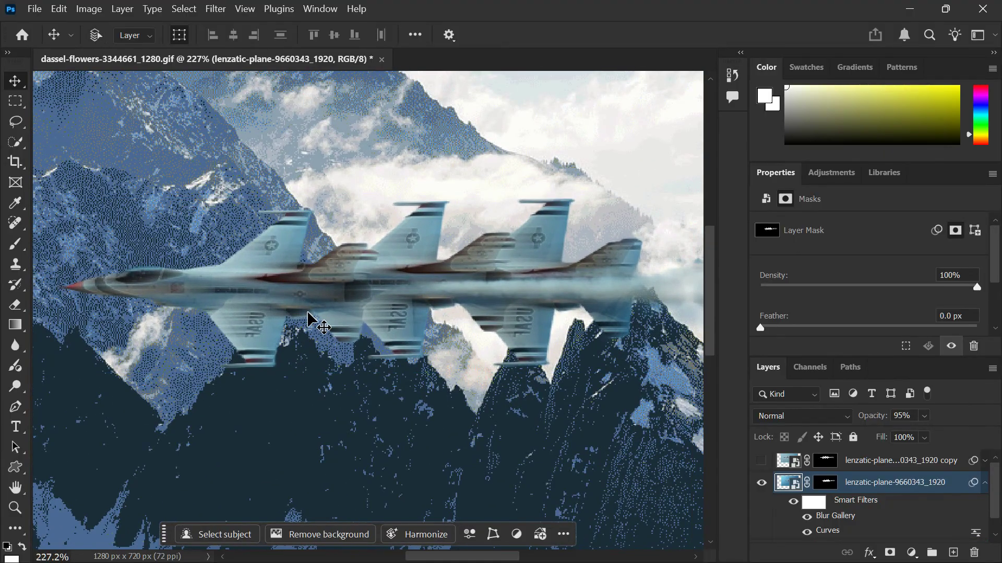
scroll(308, 316, "down", 3)
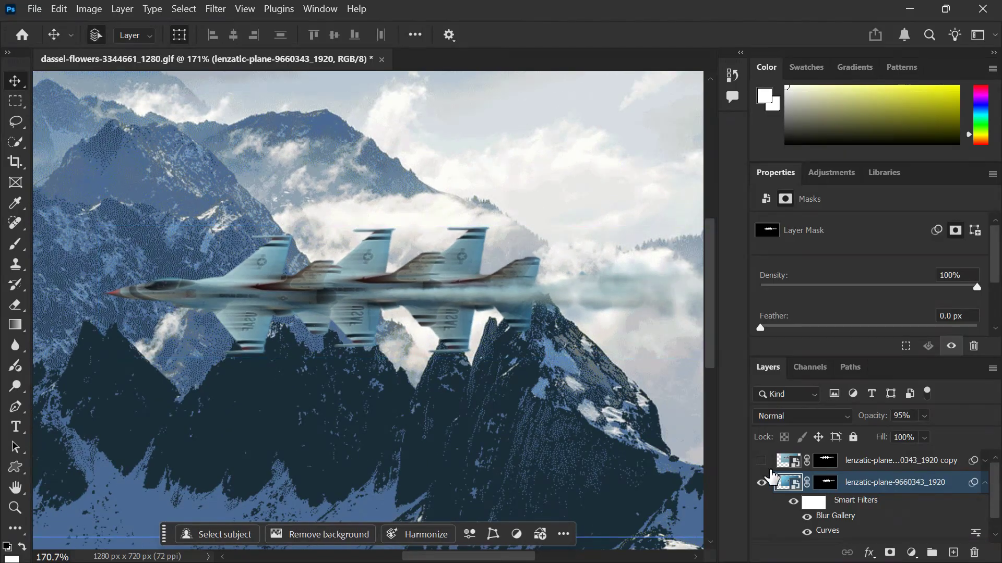
scroll(814, 496, "down", 1)
scroll(812, 522, "up", 1)
Show the hidden copy of the plane layer and compare its faint jets with the filtered ones
left_click(761, 462)
scroll(521, 476, "up", 1)
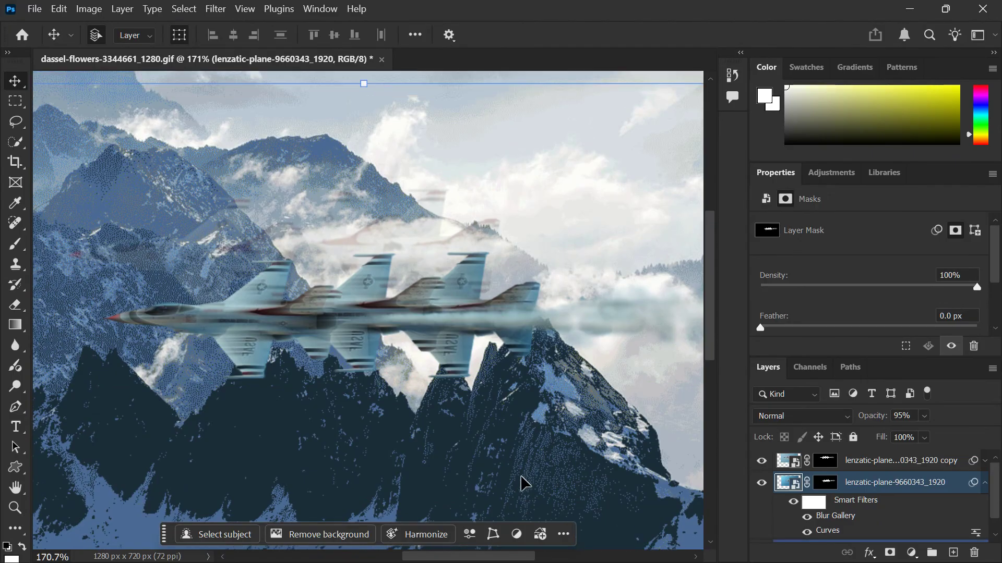
scroll(381, 389, "down", 3)
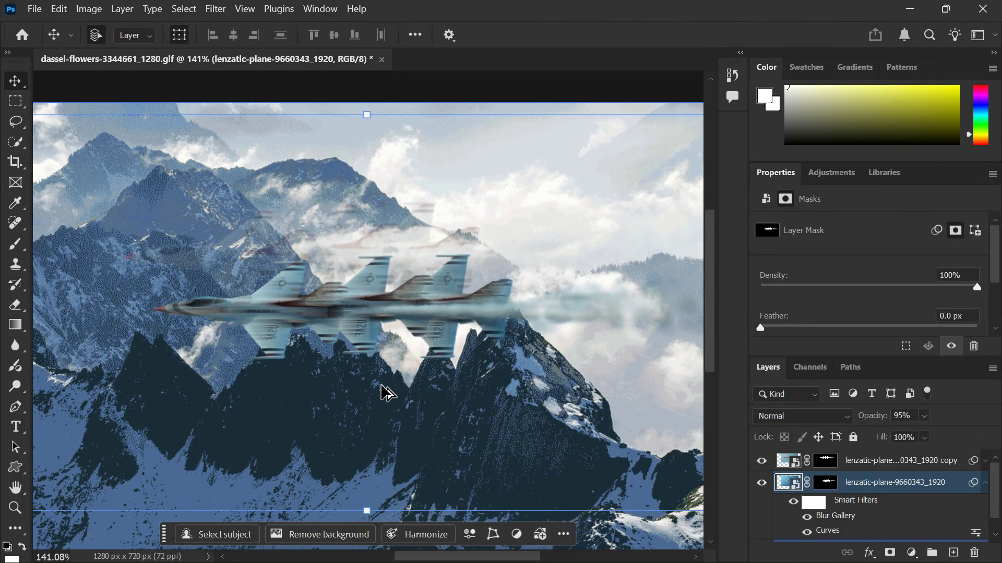
scroll(381, 389, "down", 2)
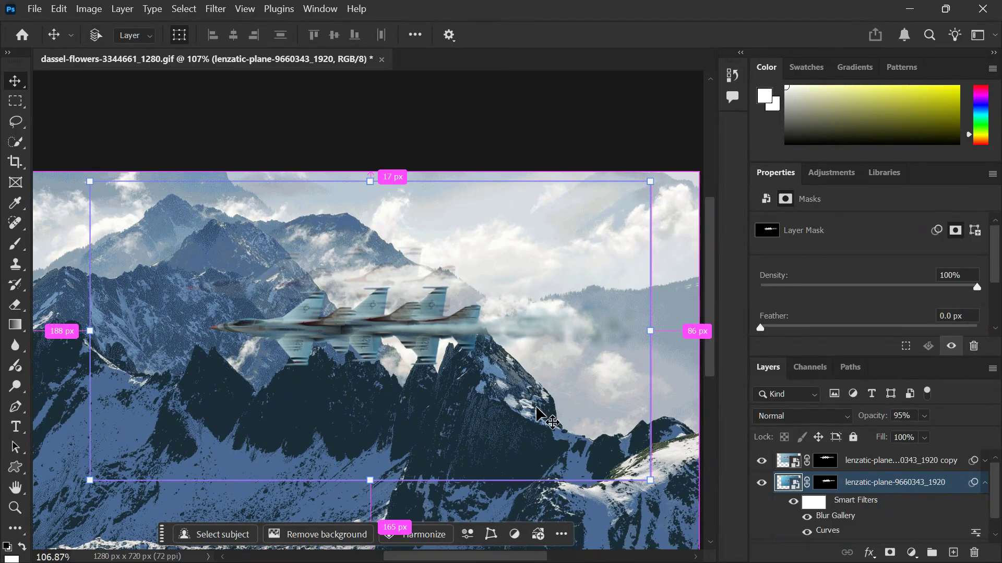
Undo the copy layer's visibility and smart filter changes, and redo both
key("ctrl+z")
key("ctrl+z")
key("ctrl+z")
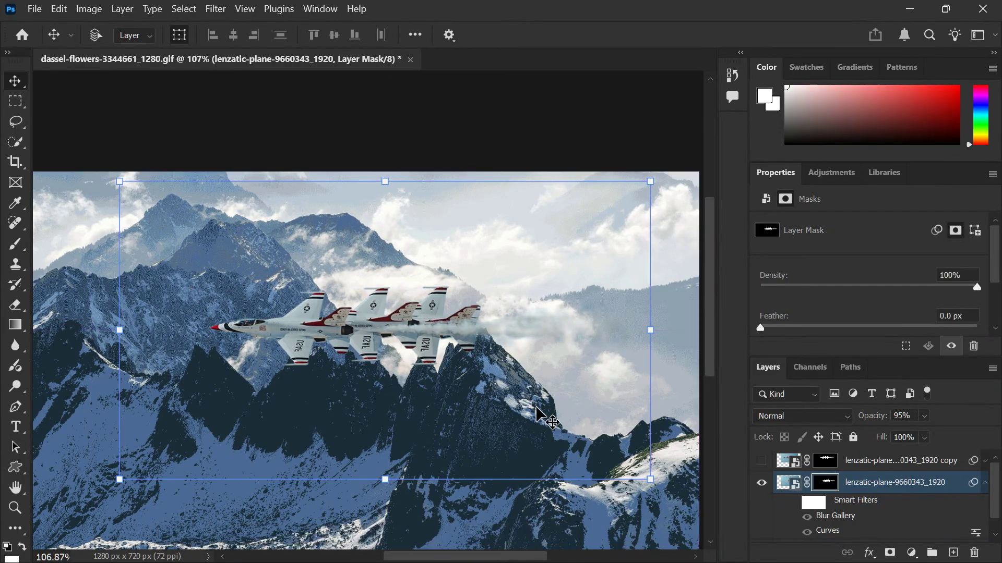
key("ctrl+shift+z")
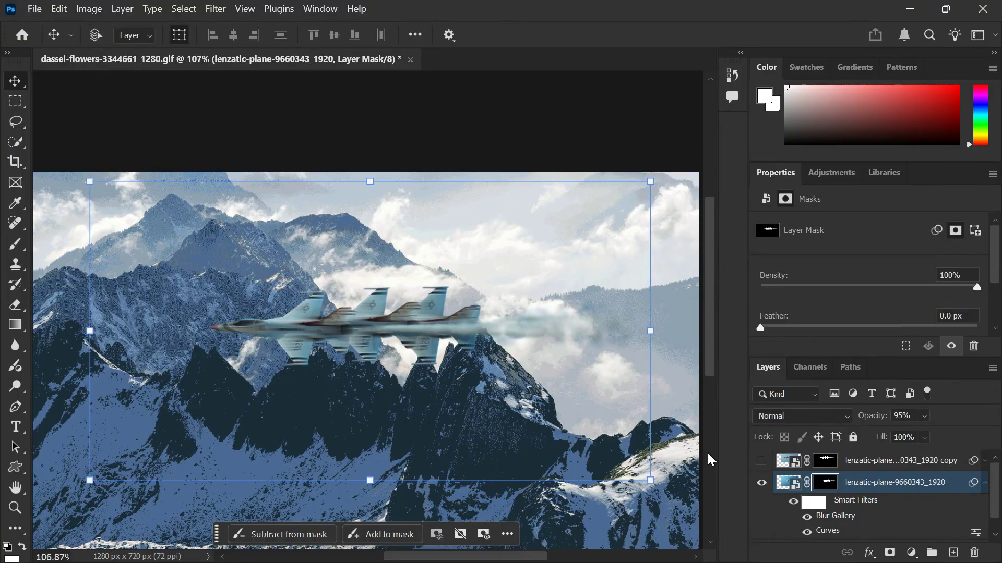
key("ctrl+shift+z")
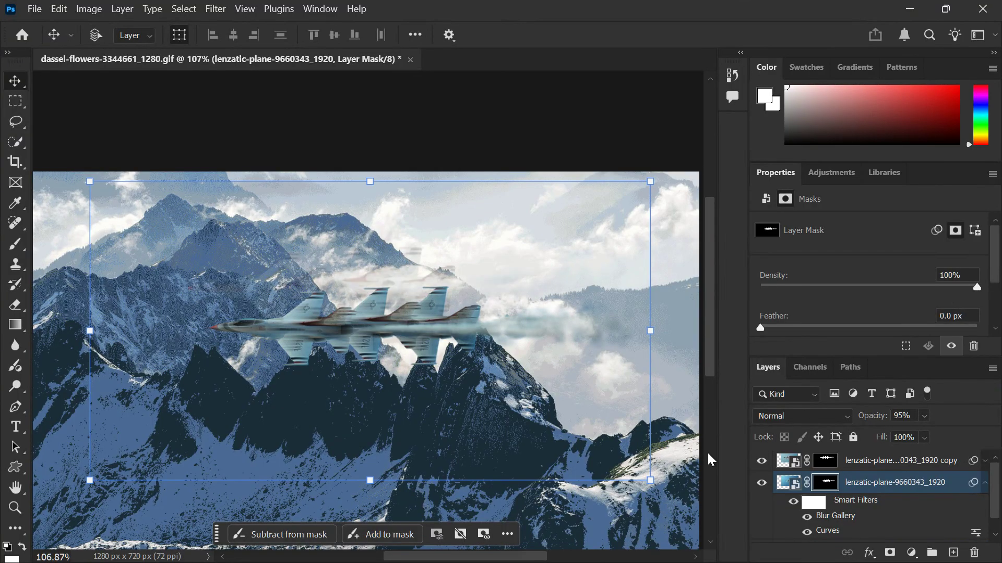
Hide the plane copy layer again and review the blended jets against the whole landscape
left_click_drag(815, 460, 794, 462)
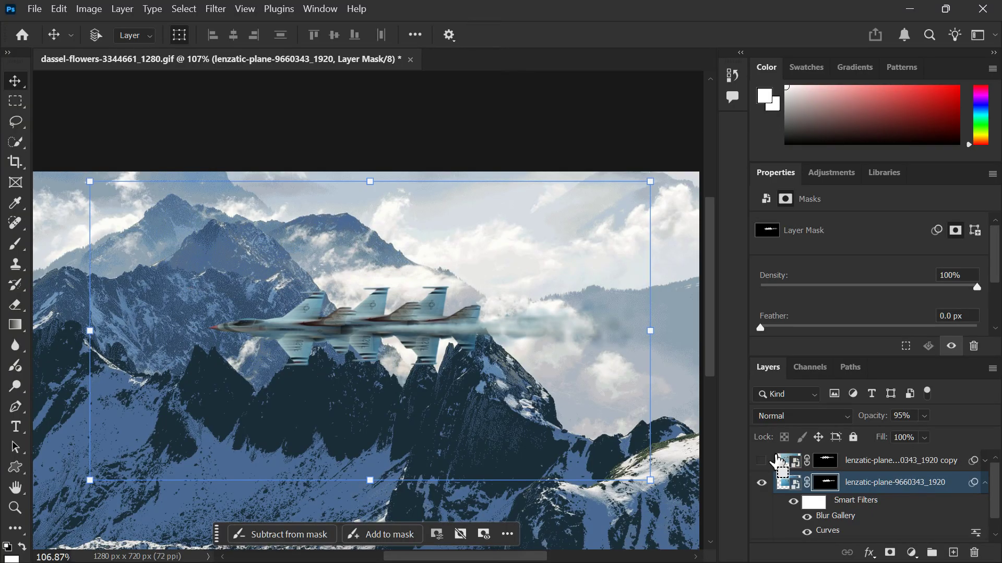
scroll(436, 407, "down", 2)
scroll(425, 407, "up", 5)
scroll(425, 412, "down", 4)
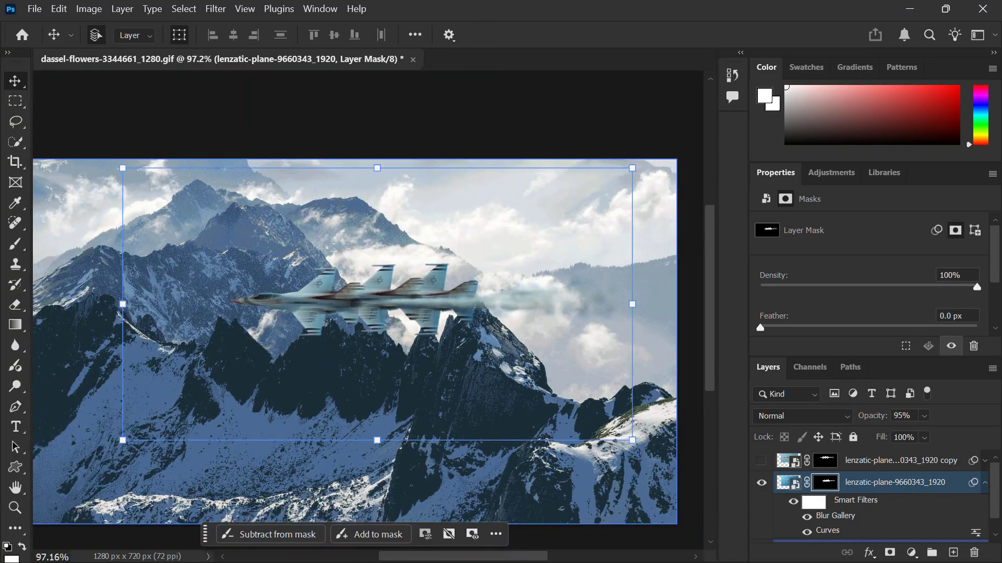
mouse_move(694, 558)
mouse_move(639, 545)
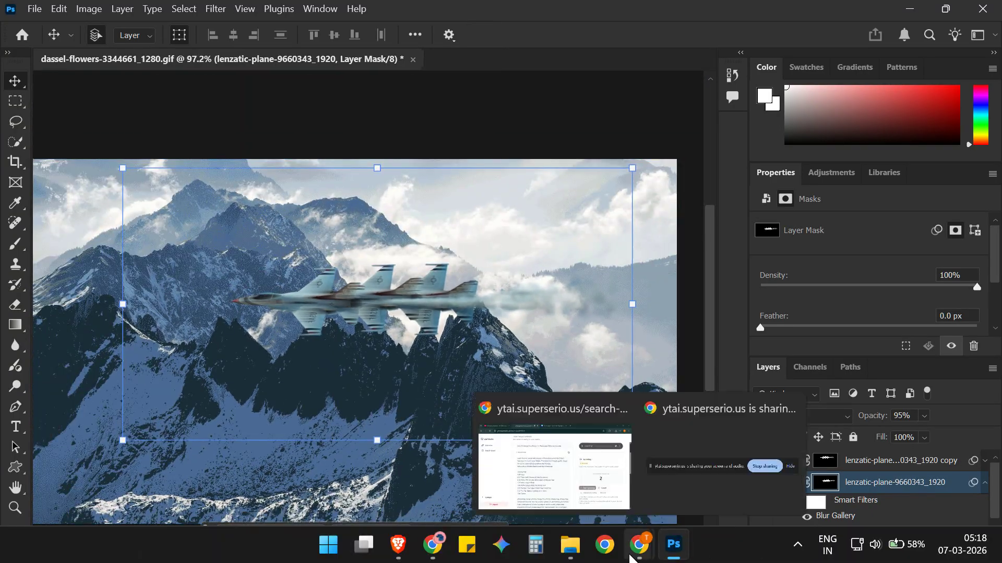